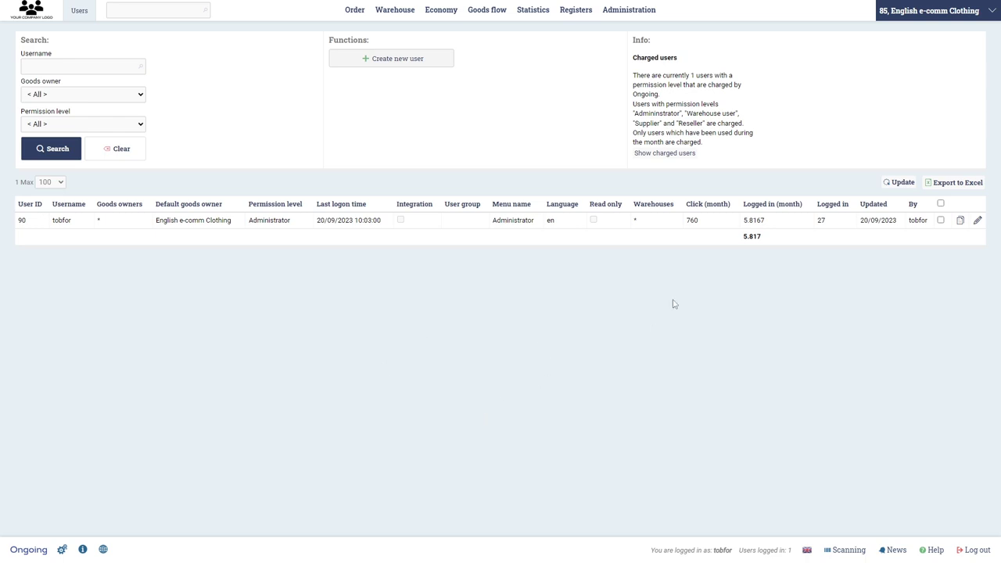
- Point out which permission levels are charged, including Supplier and Reseller
{"action": "mouse_move", "coordinate": [636, 11]}
{"action": "left_click_drag", "start_coordinate": [634, 114], "coordinate": [739, 114]}
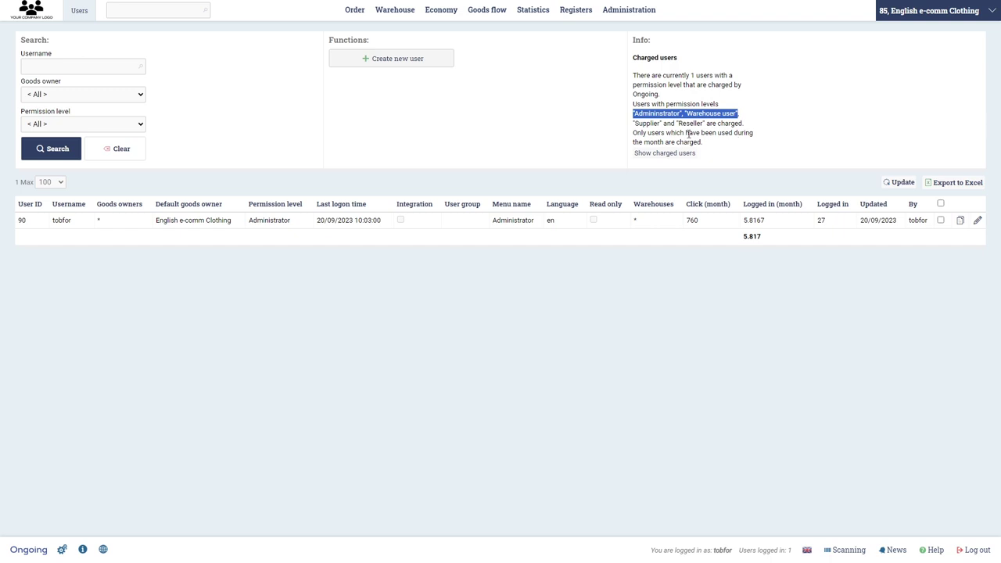
{"action": "left_click_drag", "start_coordinate": [634, 123], "coordinate": [704, 124]}
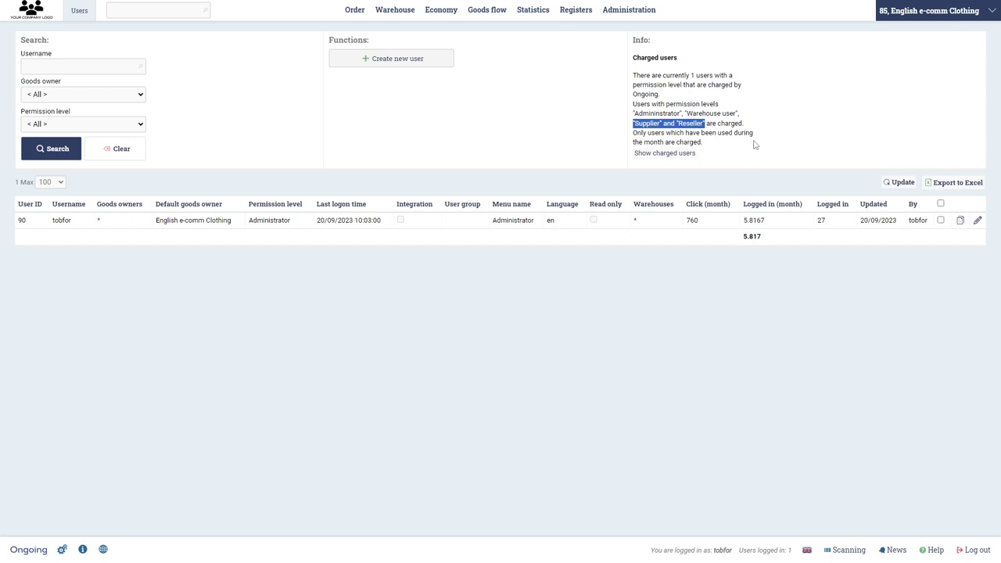
- Start user 'warehouseworker' with a generated password, no e-mailed credentials, Warehouse user permission
{"action": "left_click", "coordinate": [411, 70]}
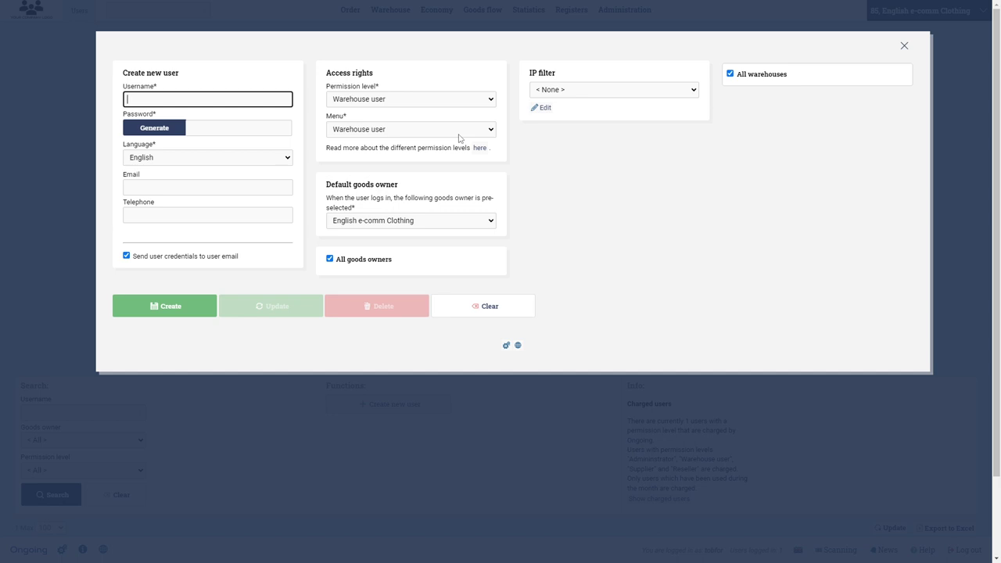
{"action": "type", "text": "warehouseworker"}
{"action": "left_click", "coordinate": [160, 130]}
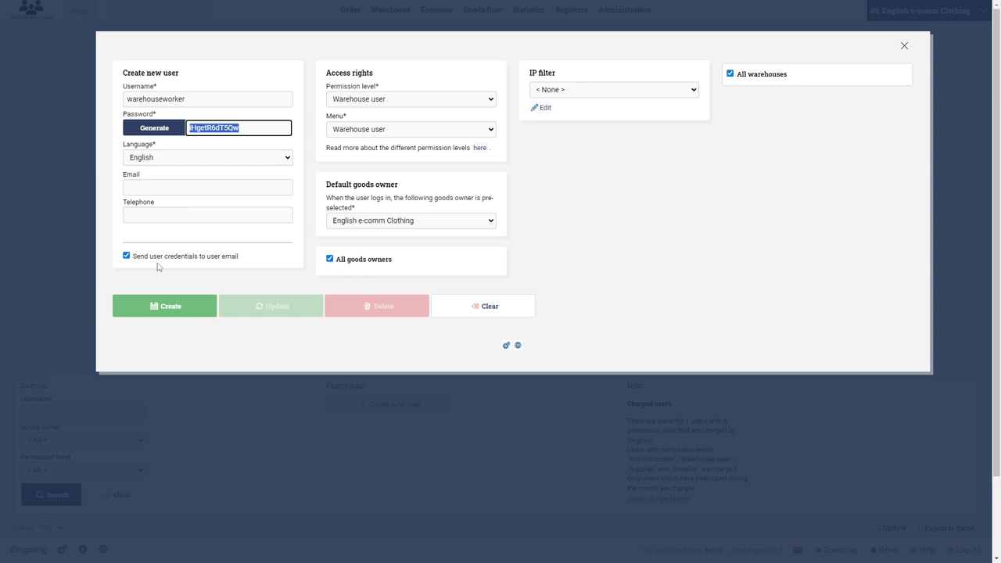
{"action": "left_click", "coordinate": [128, 257]}
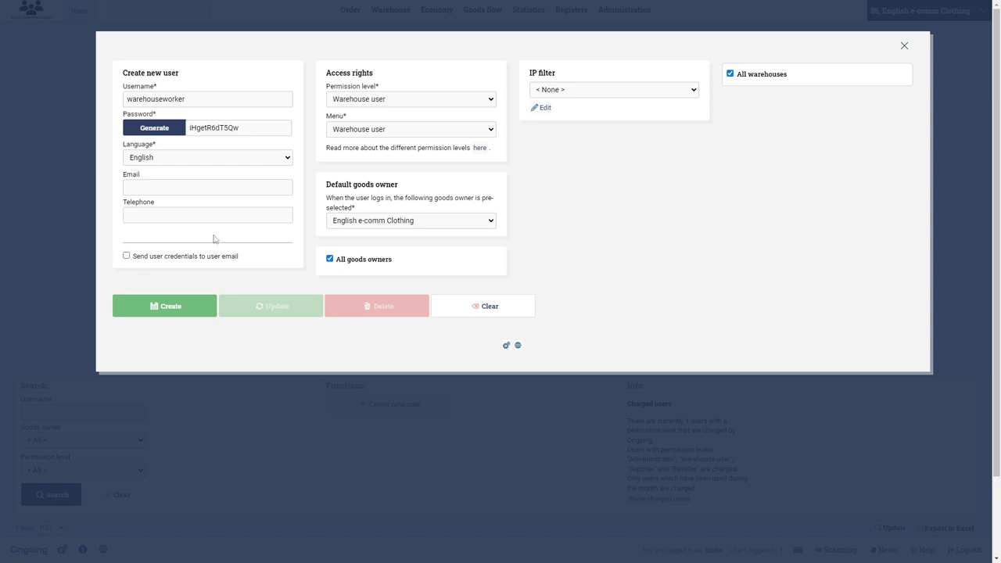
{"action": "left_click", "coordinate": [490, 98]}
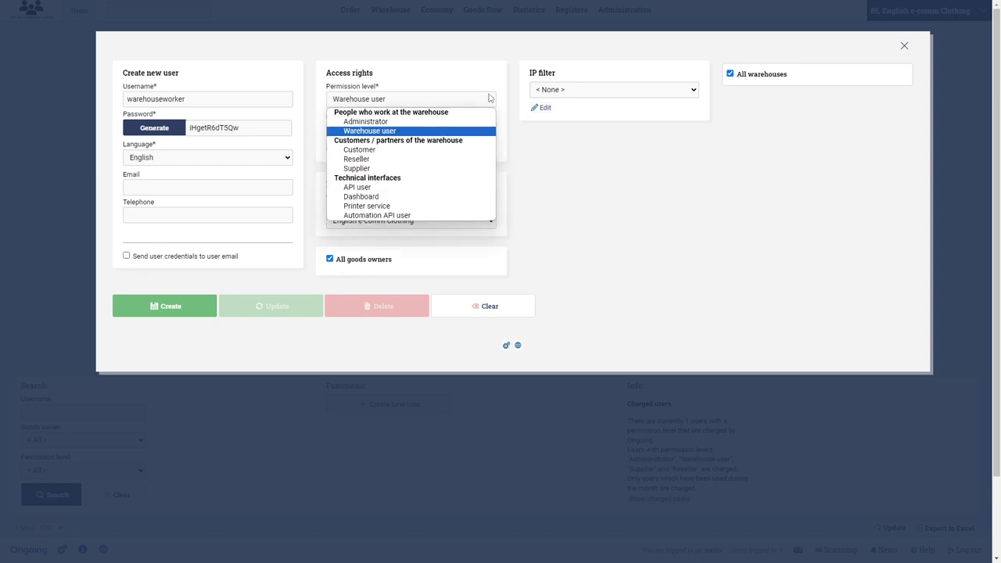
{"action": "left_click", "coordinate": [492, 100]}
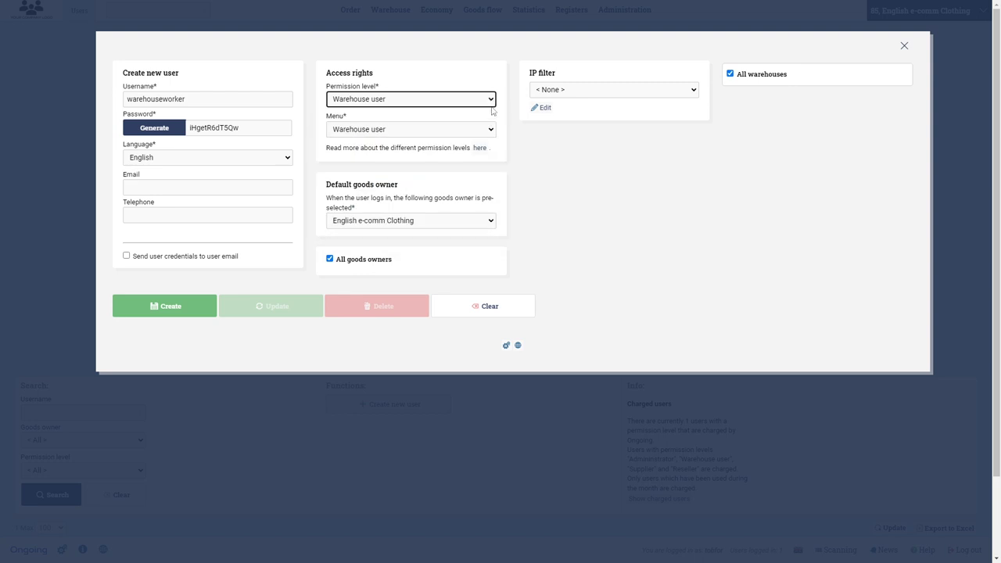
- Keep English e-comm Clothing and all warehouses, create the charged user, then log out
{"action": "left_click", "coordinate": [359, 224]}
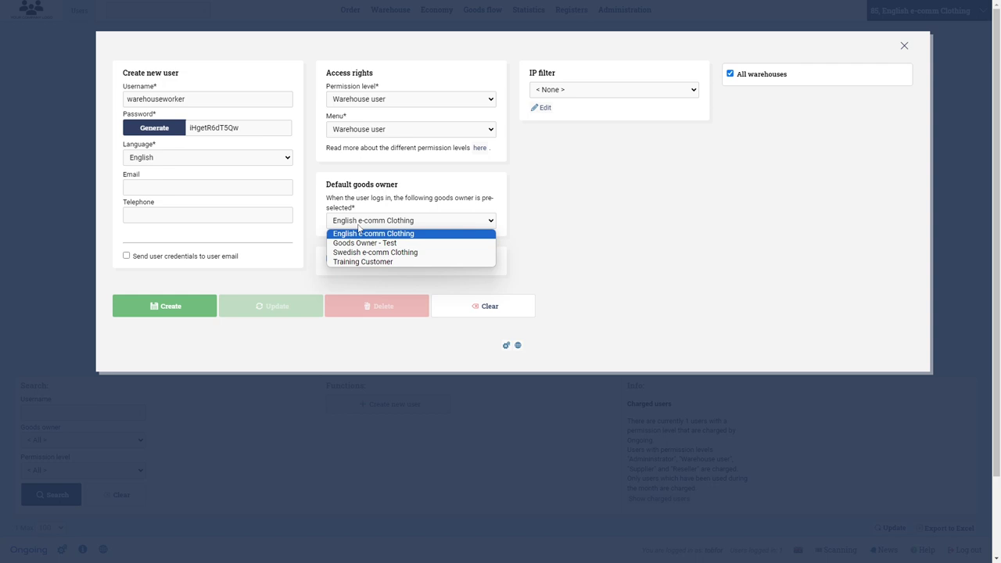
{"action": "left_click", "coordinate": [359, 227]}
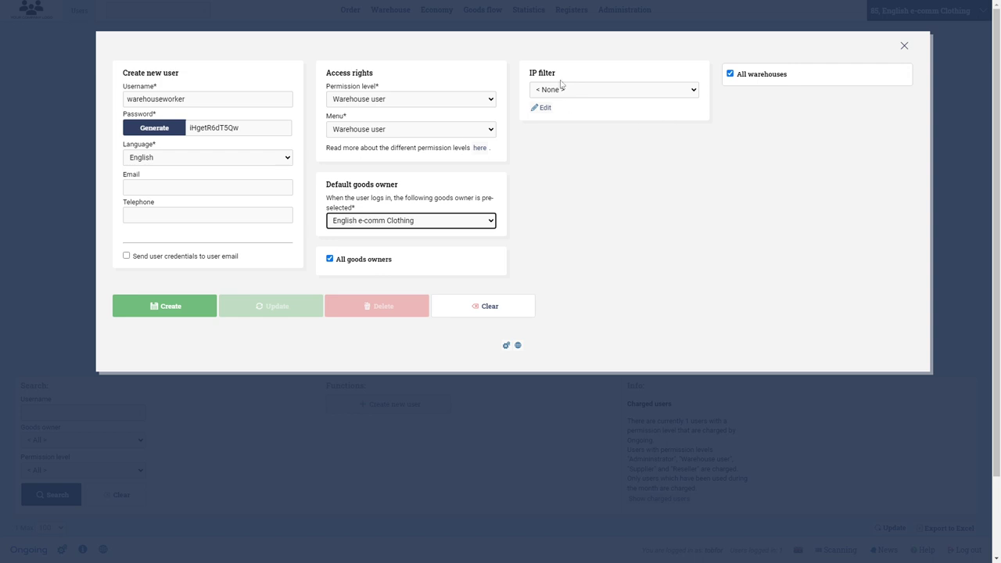
{"action": "left_click", "coordinate": [730, 75]}
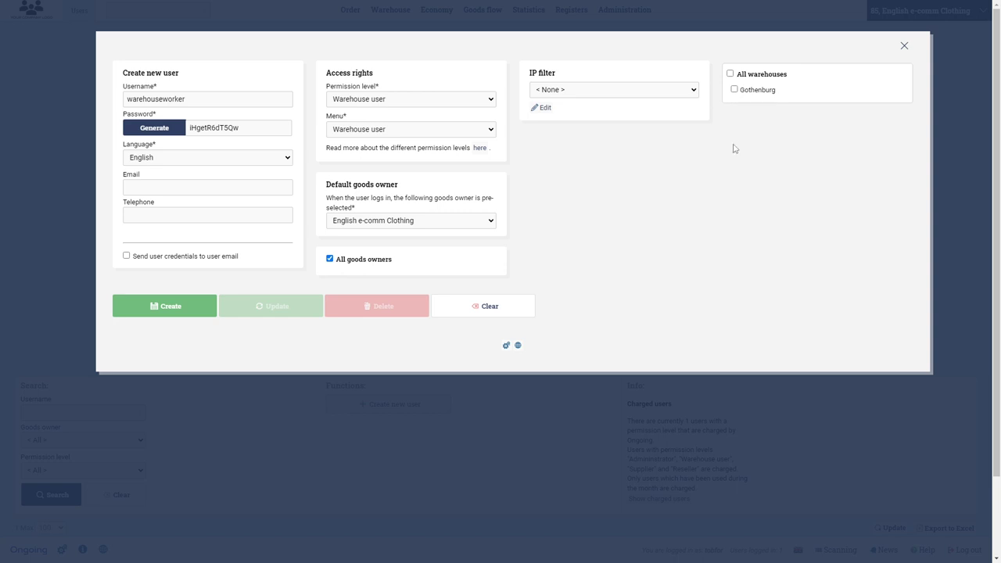
{"action": "left_click", "coordinate": [730, 75]}
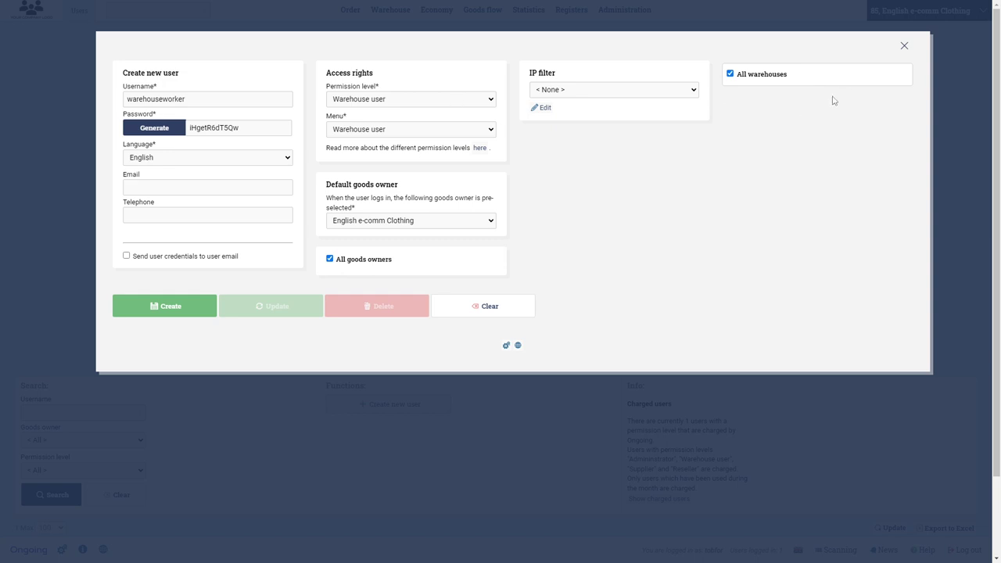
{"action": "left_click", "coordinate": [184, 315]}
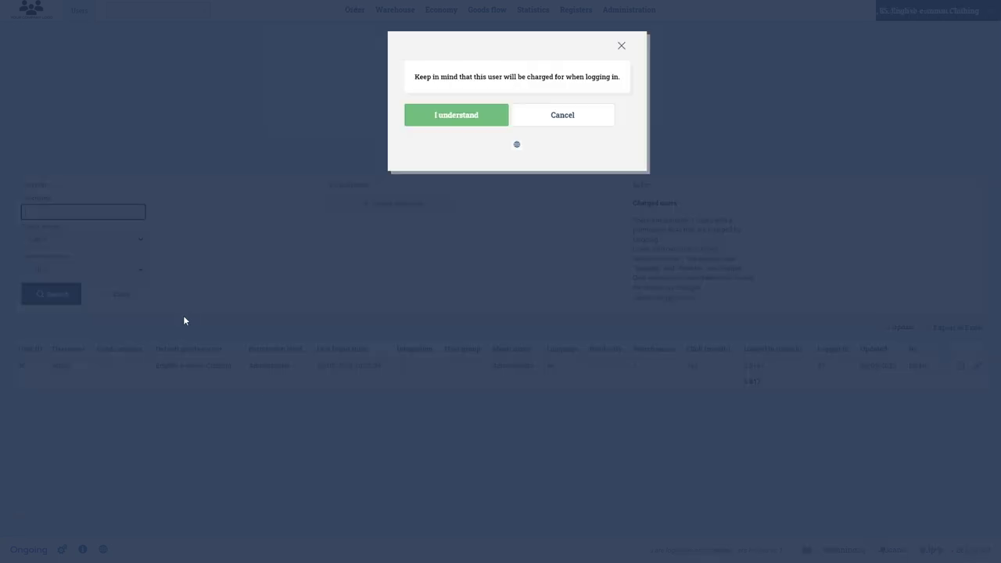
{"action": "left_click_drag", "start_coordinate": [414, 77], "coordinate": [610, 77]}
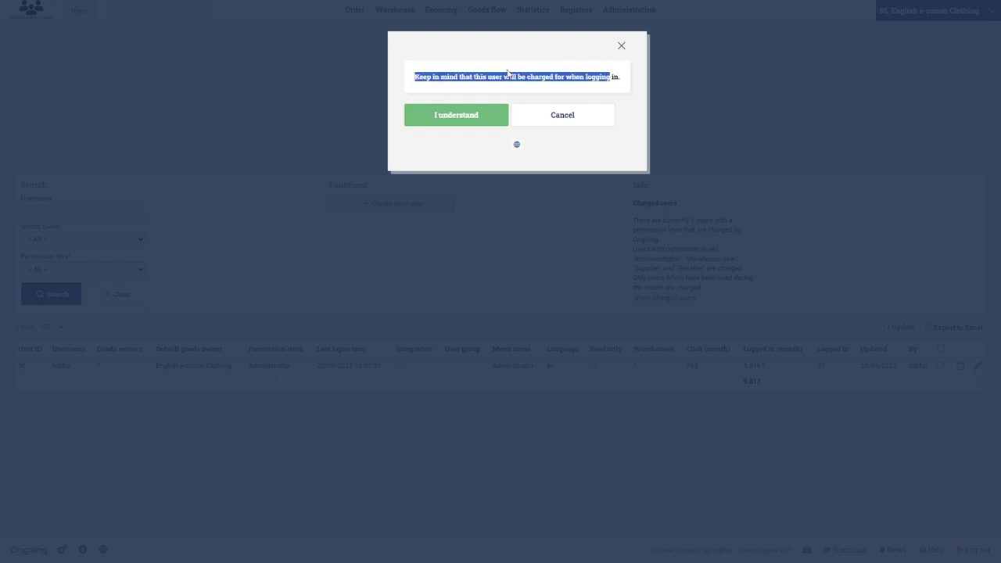
{"action": "left_click", "coordinate": [470, 118]}
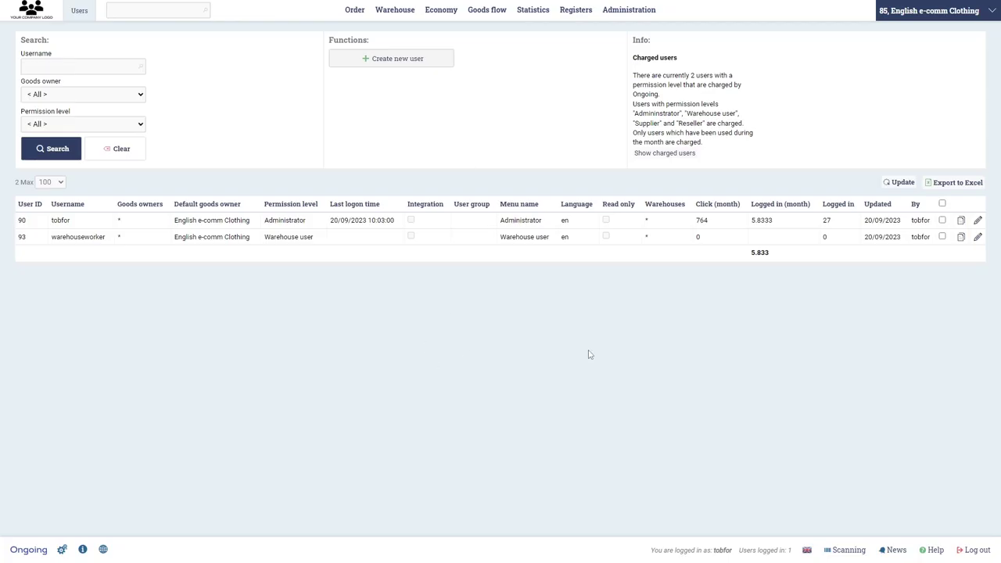
{"action": "left_click", "coordinate": [978, 553]}
- Sign in as warehouseworker using the pasted generated password
{"action": "type", "text": "wa"}
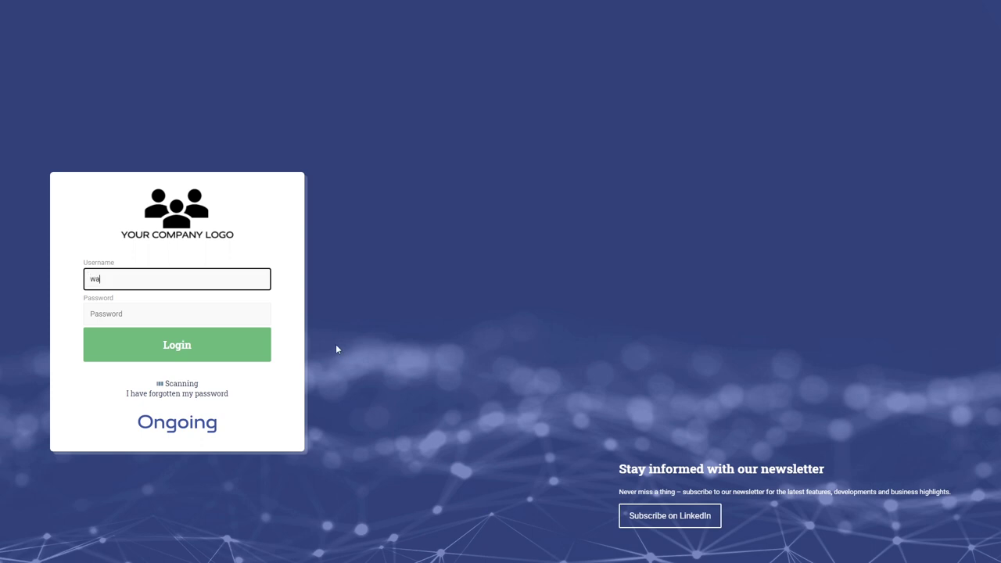
{"action": "type", "text": "rehouseworker"}
{"action": "left_click", "coordinate": [167, 319]}
{"action": "key", "text": "ctrl+v"}
{"action": "left_click", "coordinate": [202, 357]}
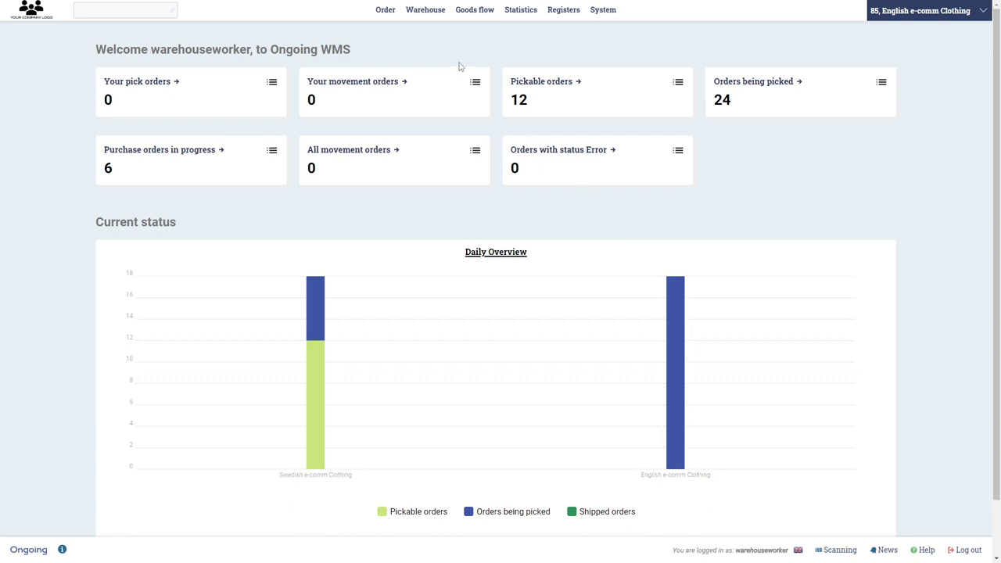
- View the order list, then log out of the warehouseworker account
{"action": "mouse_move", "coordinate": [383, 11]}
{"action": "left_click", "coordinate": [310, 78]}
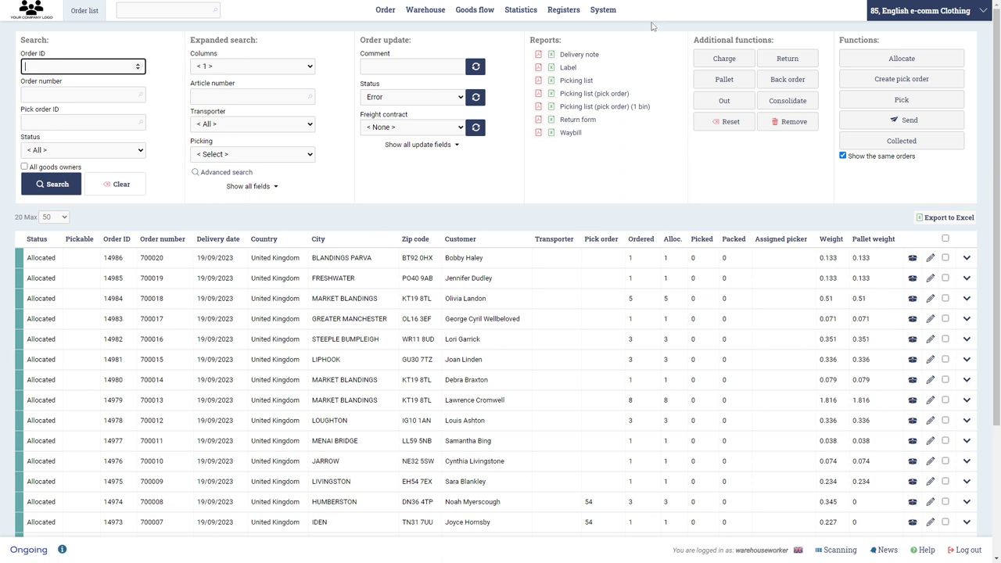
{"action": "left_click", "coordinate": [965, 558]}
- Log back in as administrator and open the Users administration page
{"action": "type", "text": "tobfor"}
{"action": "key", "text": "Tab"}
{"action": "type", "text": "t"}
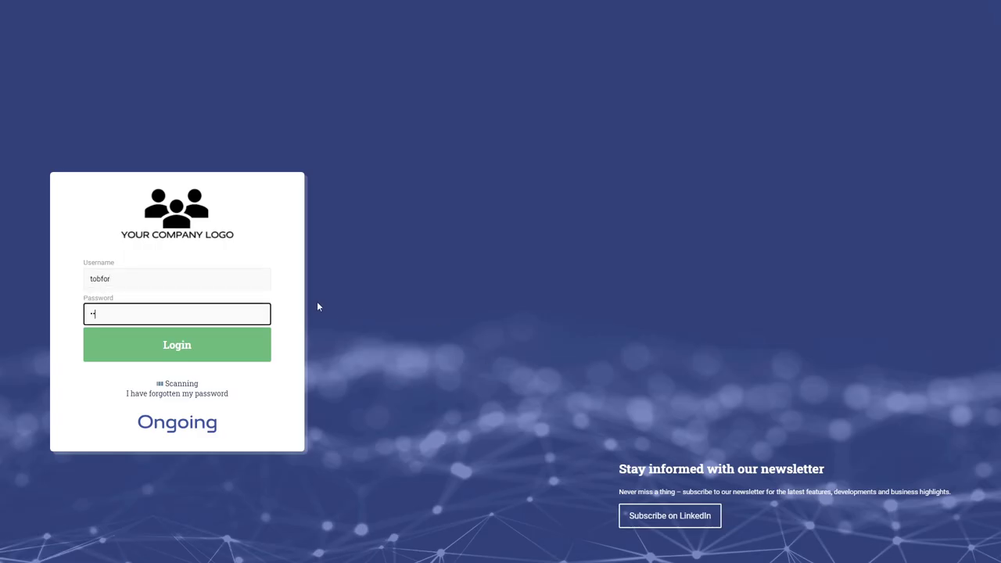
{"action": "type", "text": "o"}
{"action": "key", "text": "Return"}
{"action": "mouse_move", "coordinate": [630, 16]}
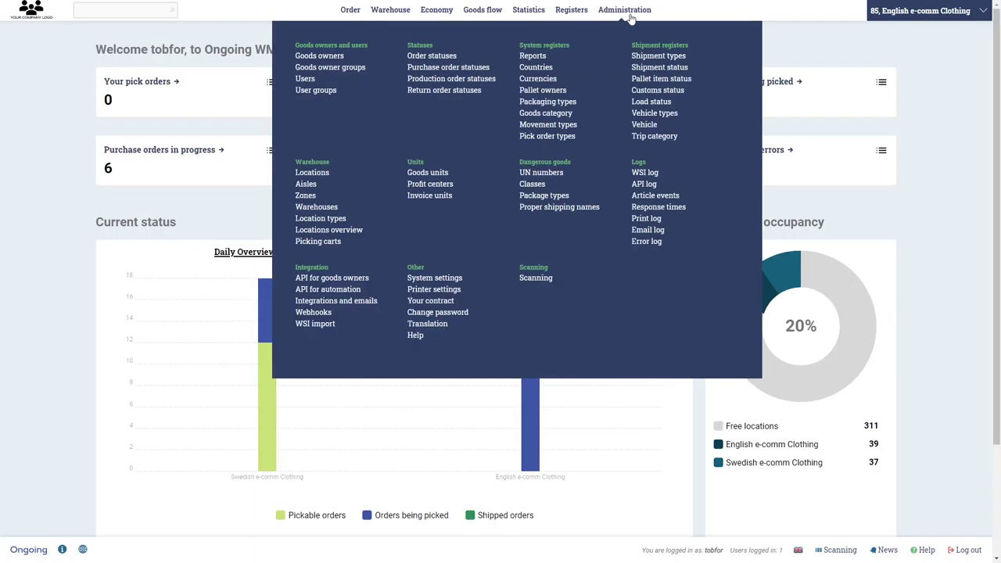
{"action": "left_click", "coordinate": [337, 79]}
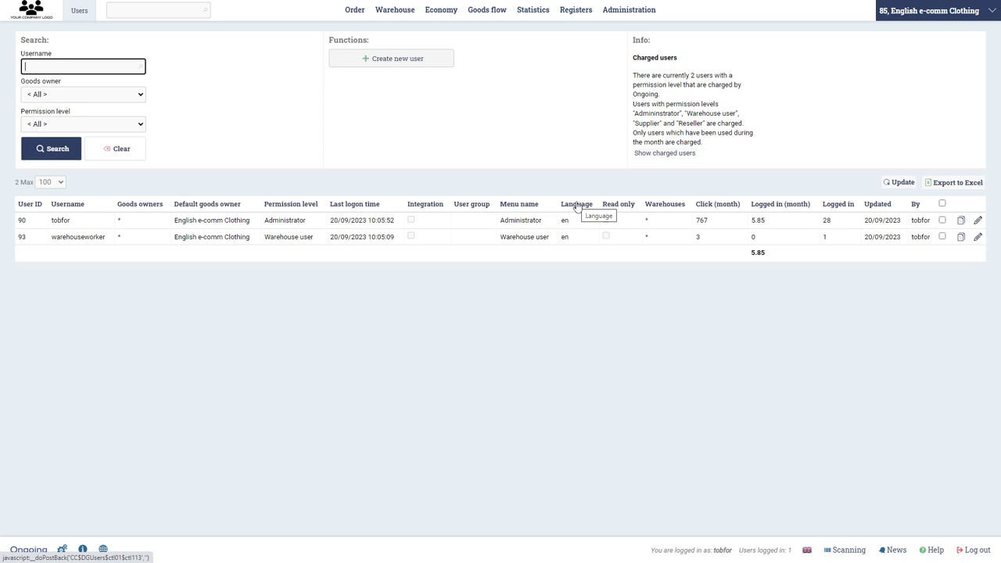
- Begin user 'customer' with a generated, copied password and credentials e-mailing turned off
{"action": "left_click", "coordinate": [396, 64]}
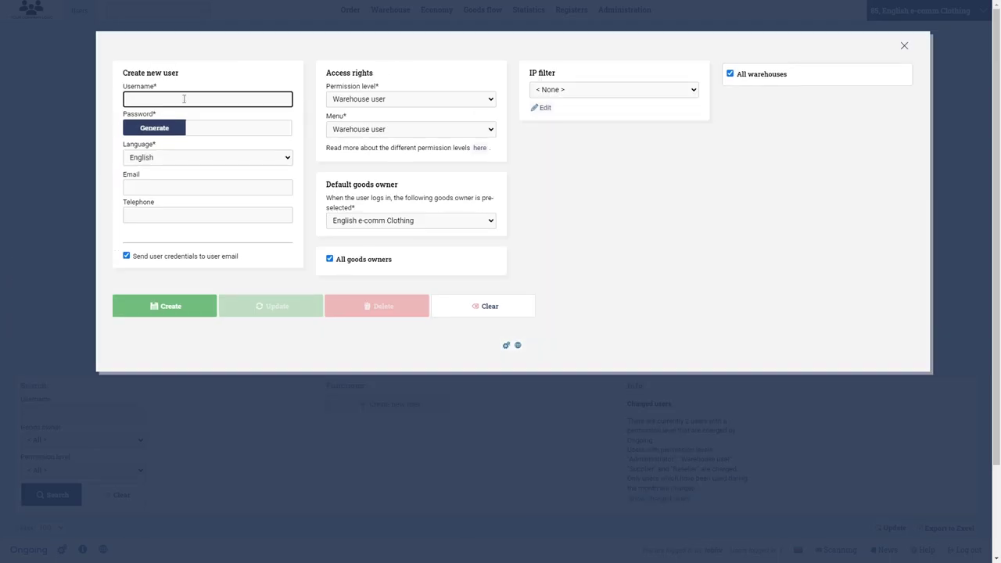
{"action": "type", "text": "customer"}
{"action": "left_click", "coordinate": [160, 128]}
{"action": "left_click", "coordinate": [245, 128]}
{"action": "left_click_drag", "start_coordinate": [245, 127], "coordinate": [186, 127]}
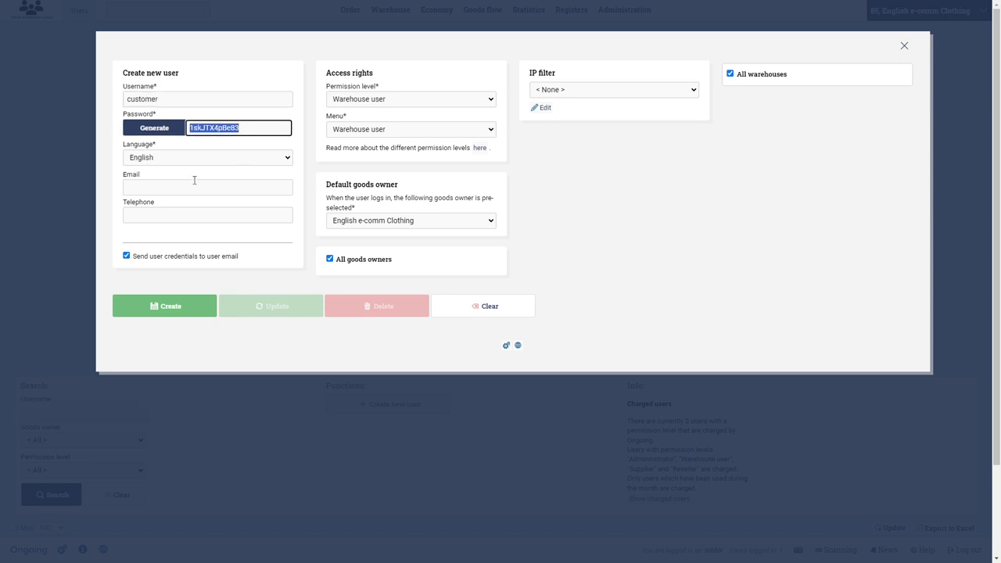
{"action": "left_click", "coordinate": [145, 257]}
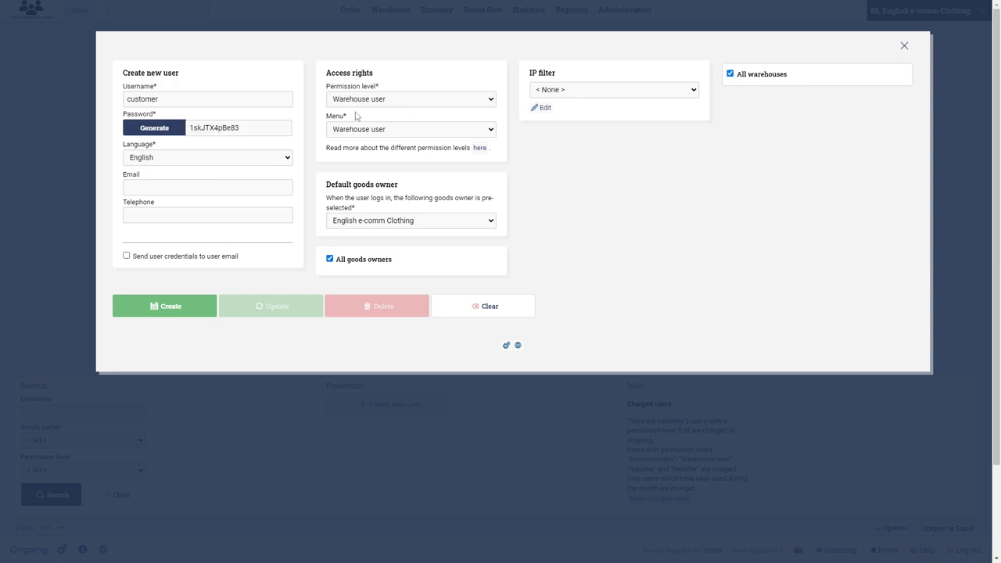
- Set Customer permission, keep English e-comm Clothing as goods owner, and create the user
{"action": "left_click", "coordinate": [433, 101]}
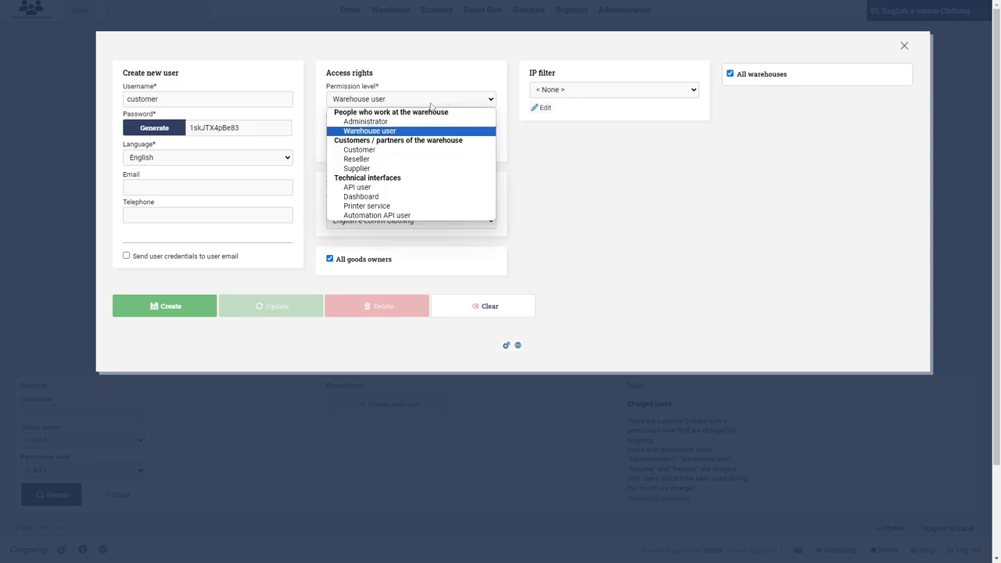
{"action": "left_click", "coordinate": [381, 150]}
{"action": "left_click", "coordinate": [427, 130]}
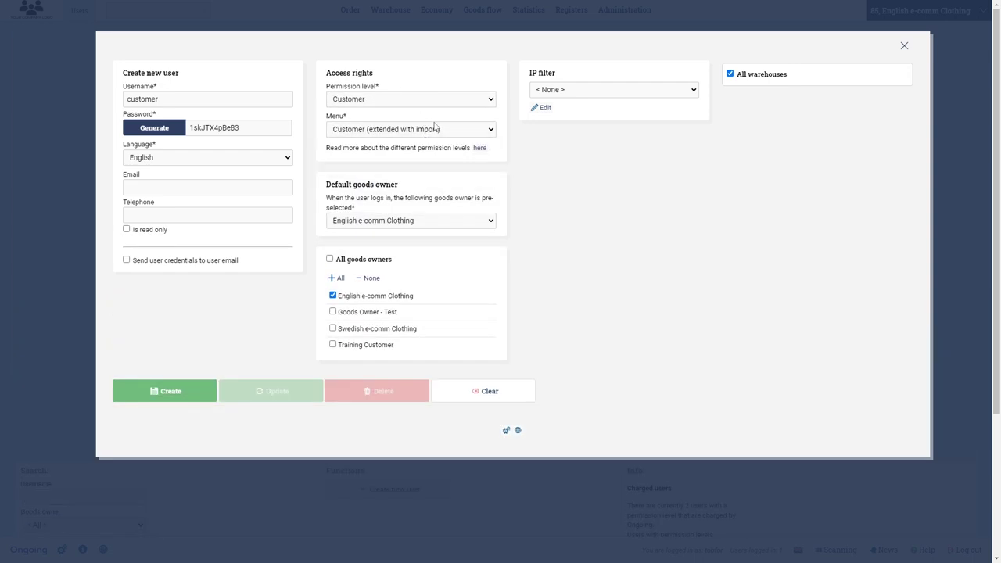
{"action": "left_click", "coordinate": [491, 224]}
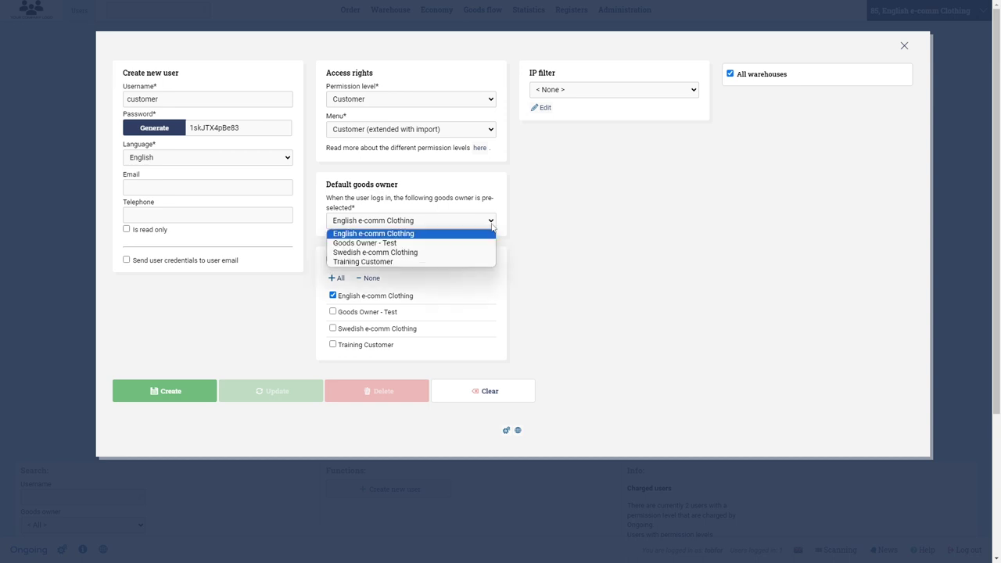
{"action": "left_click", "coordinate": [491, 224]}
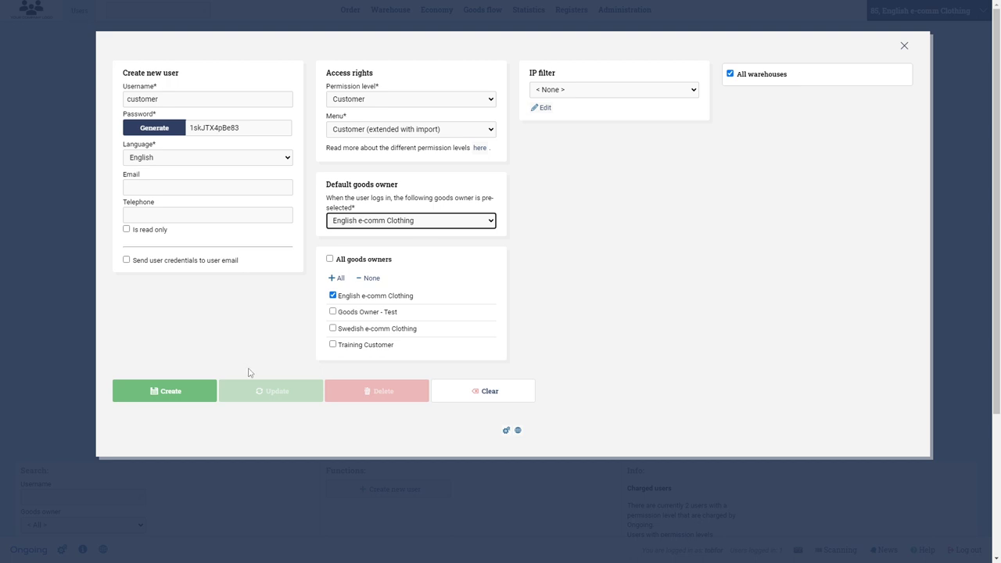
{"action": "left_click", "coordinate": [194, 396]}
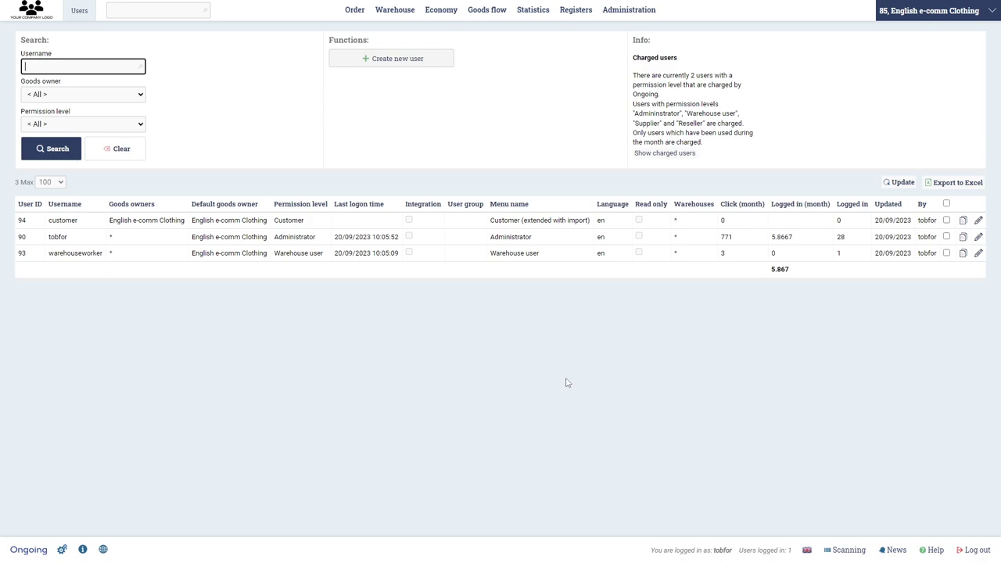
- Log out of administrator and sign in as 'customer' with its password
{"action": "left_click", "coordinate": [977, 550]}
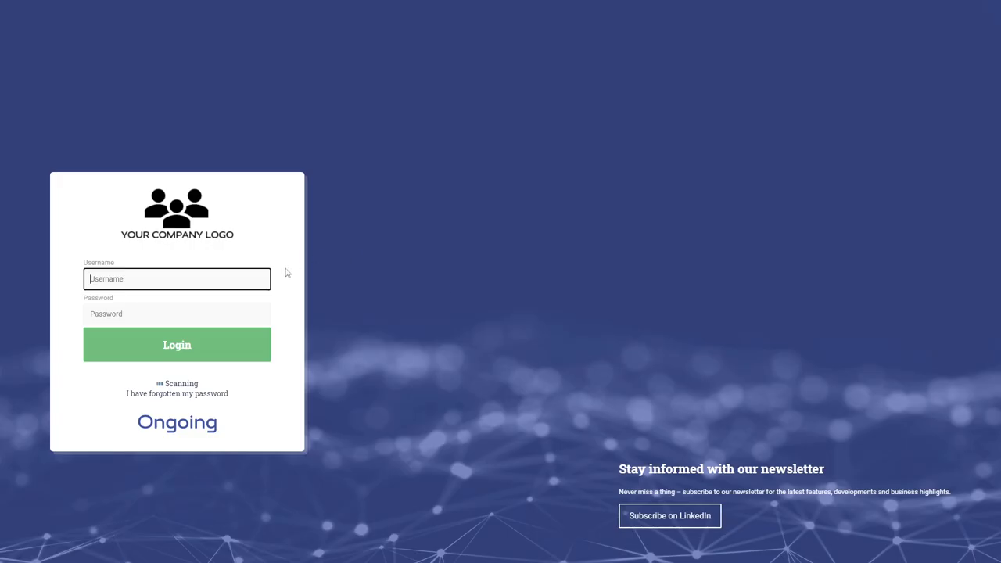
{"action": "type", "text": "customer"}
{"action": "left_click", "coordinate": [254, 313]}
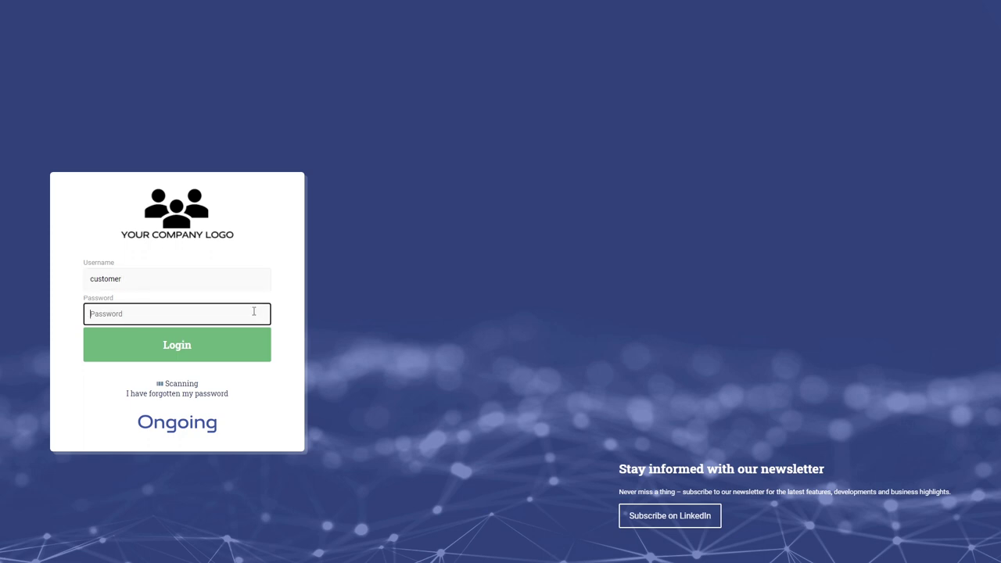
{"action": "type", "text": "customer"}
{"action": "left_click", "coordinate": [266, 350]}
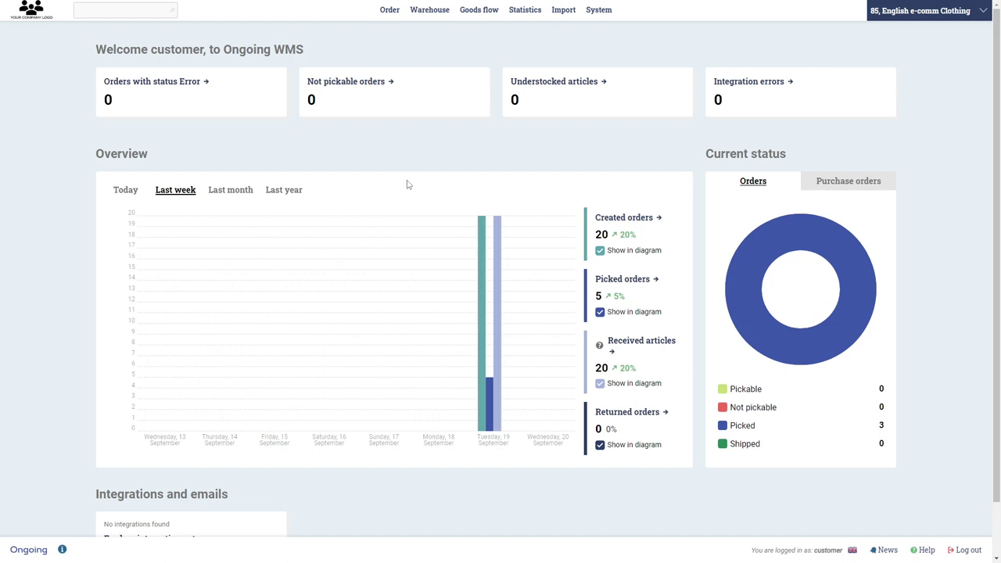
- View the order list, purchase order list and articles list, then log out
{"action": "mouse_move", "coordinate": [394, 21]}
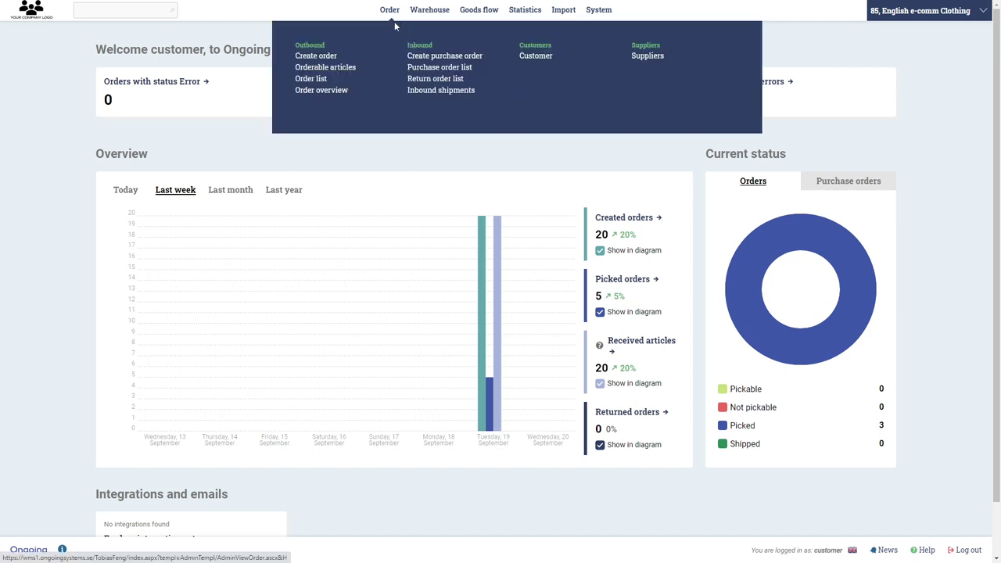
{"action": "left_click", "coordinate": [320, 83]}
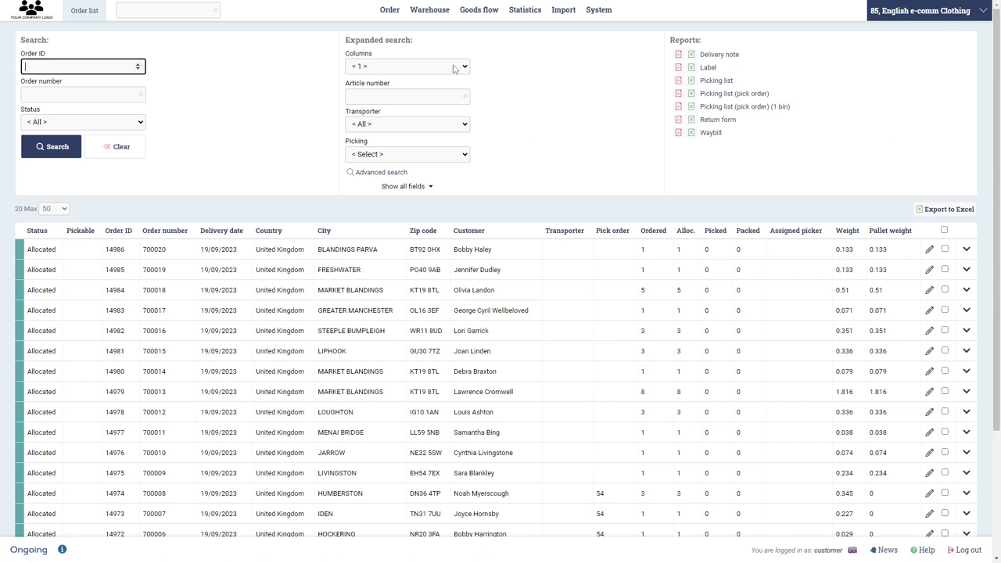
{"action": "mouse_move", "coordinate": [385, 12]}
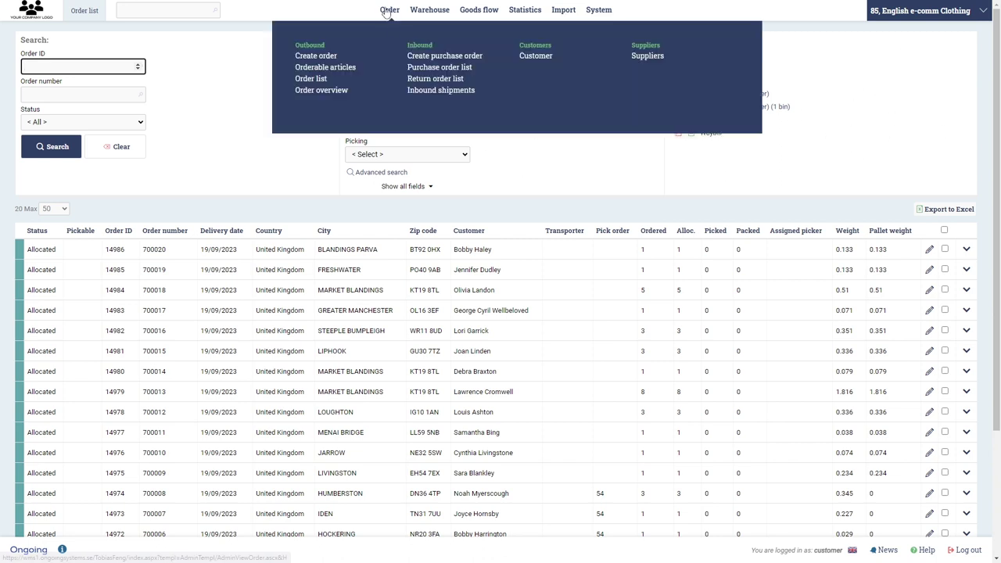
{"action": "left_click", "coordinate": [452, 67]}
{"action": "mouse_move", "coordinate": [433, 14]}
{"action": "left_click", "coordinate": [427, 70]}
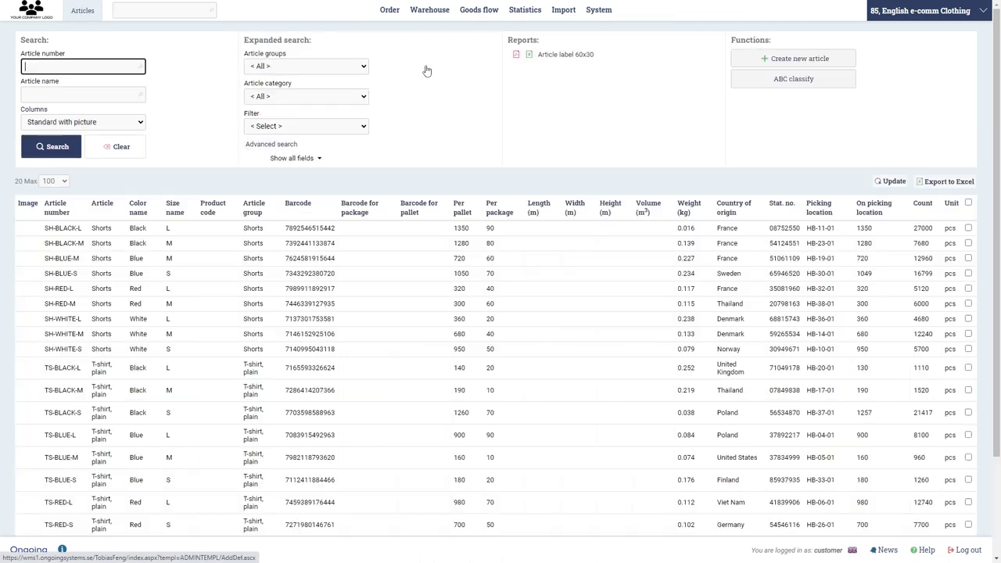
{"action": "mouse_move", "coordinate": [391, 13]}
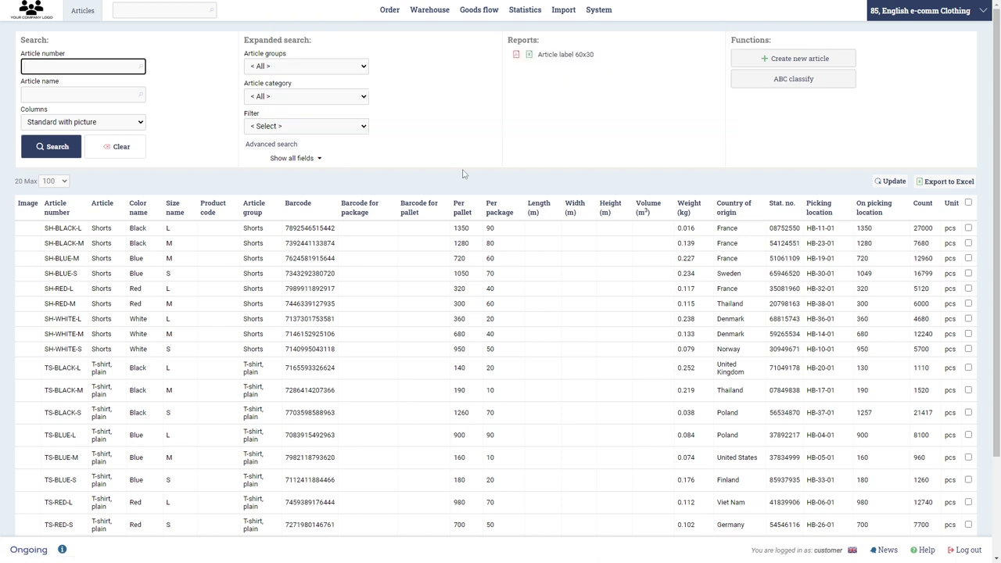
{"action": "scroll", "coordinate": [721, 178], "scroll_direction": "down", "scroll_amount": 3}
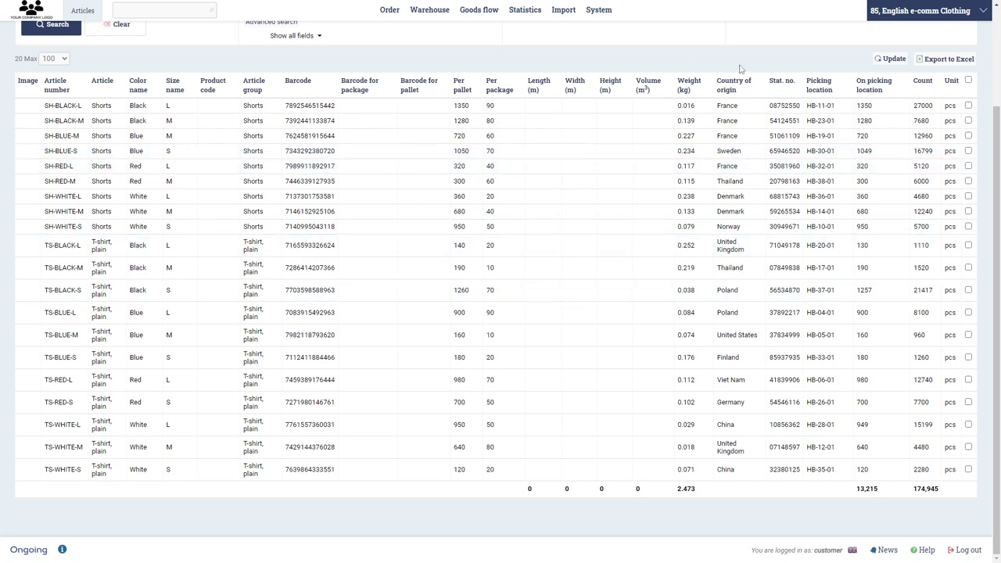
{"action": "left_click", "coordinate": [960, 546]}
- Log in as the administrator with its password
{"action": "type", "text": "tobfor"}
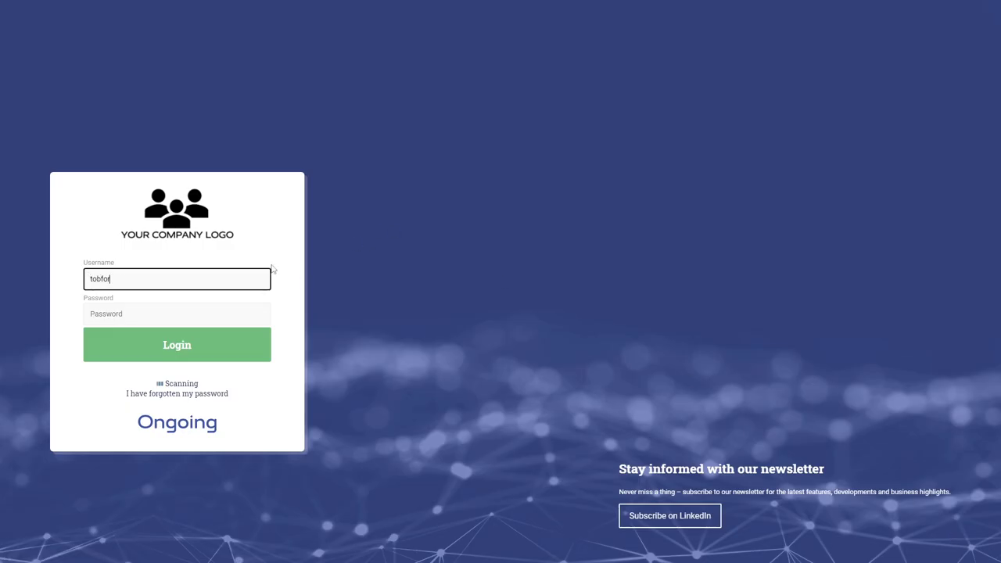
{"action": "key", "text": "Tab"}
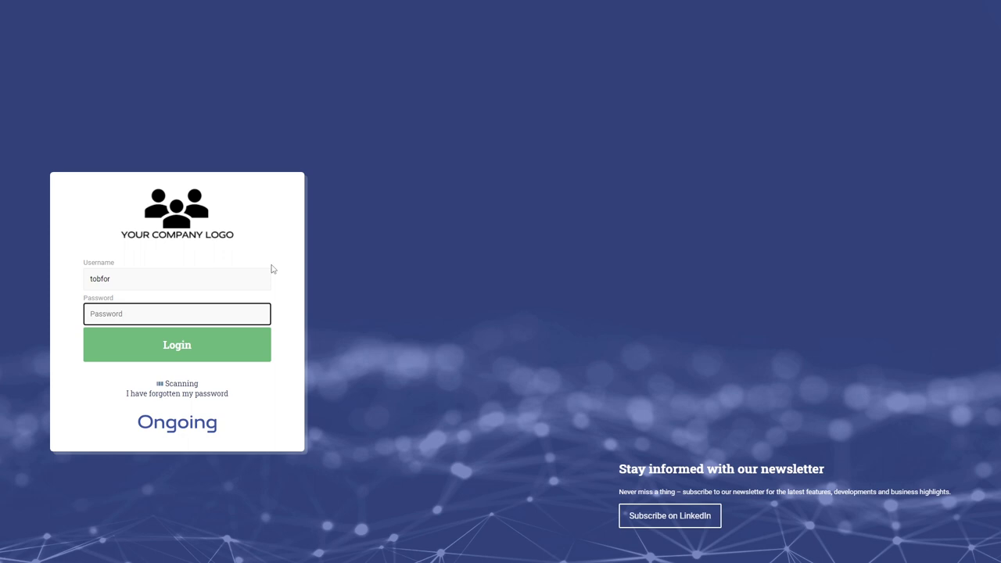
{"action": "type", "text": "•••••••••"}
{"action": "key", "text": "Return"}
- In Administration > Users, edit the customer user and delete it
{"action": "left_click", "coordinate": [624, 9]}
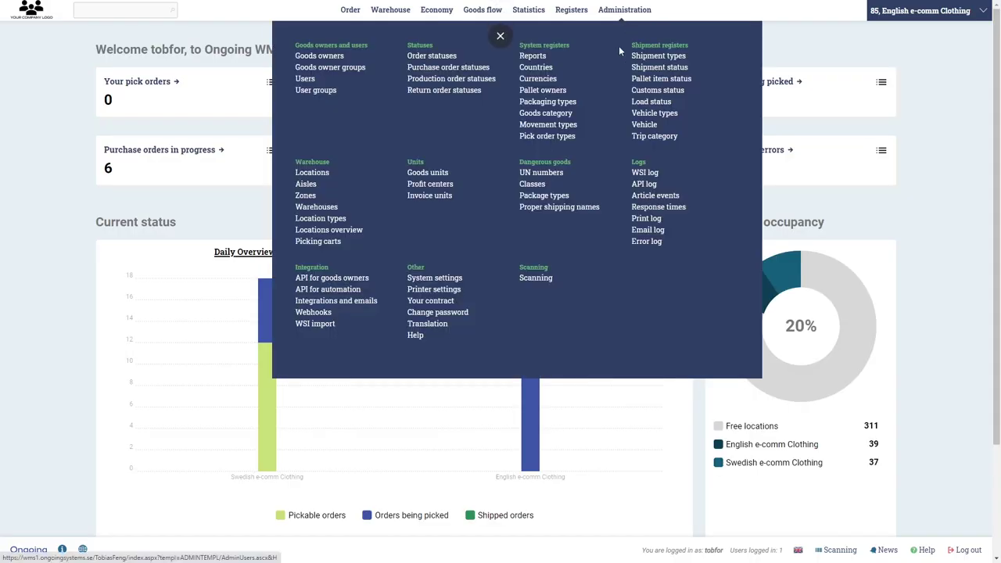
{"action": "left_click", "coordinate": [343, 80]}
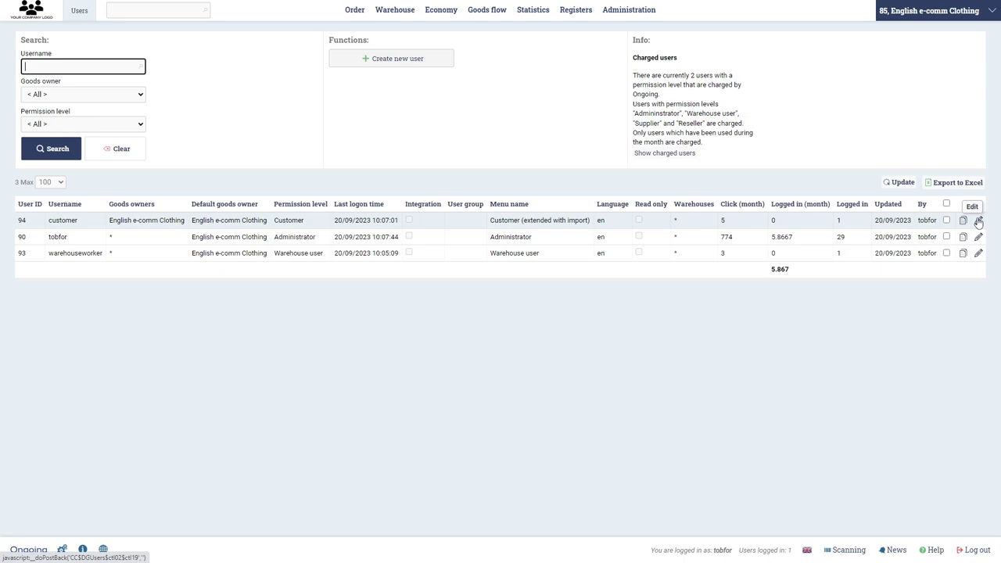
{"action": "left_click", "coordinate": [979, 221]}
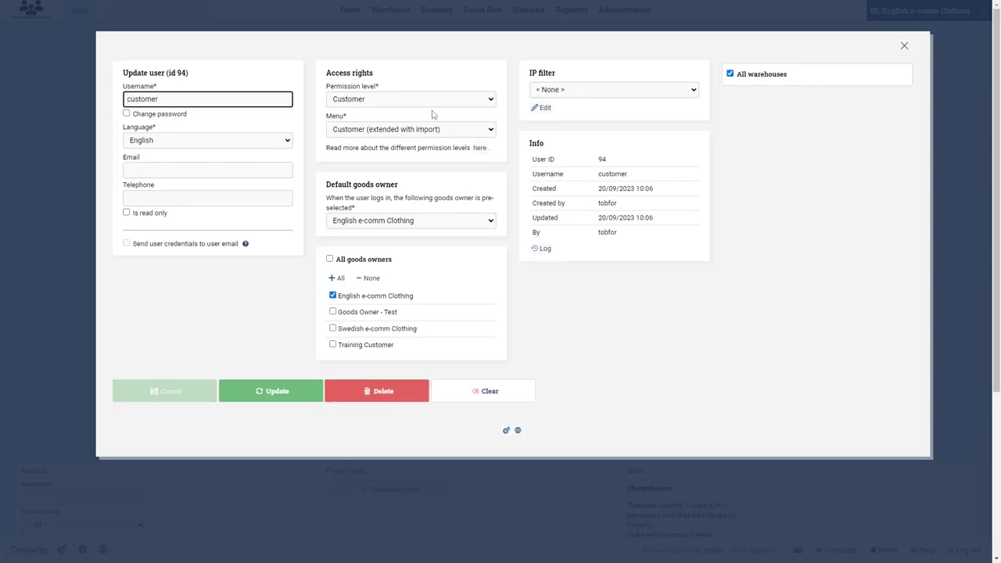
{"action": "left_click", "coordinate": [381, 397]}
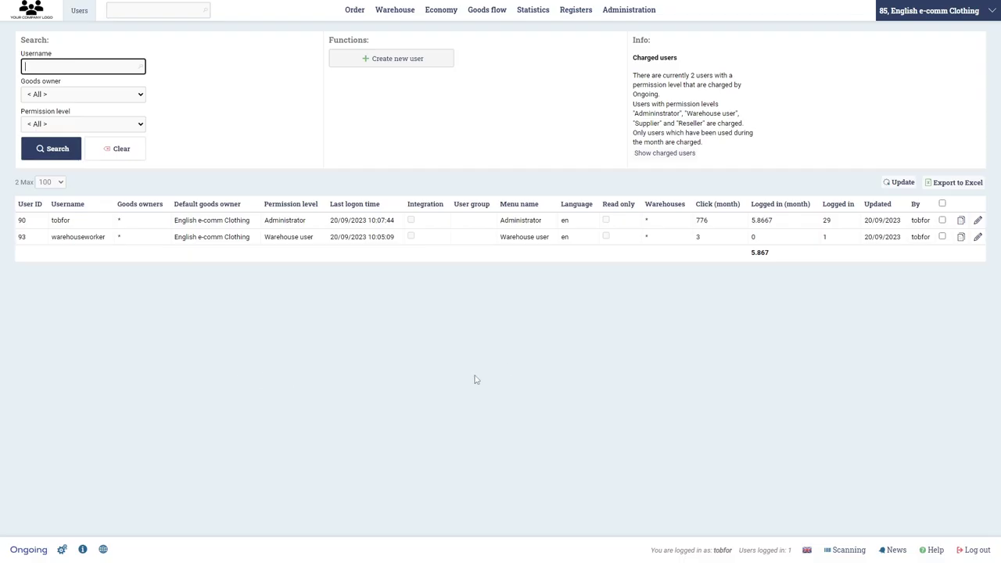